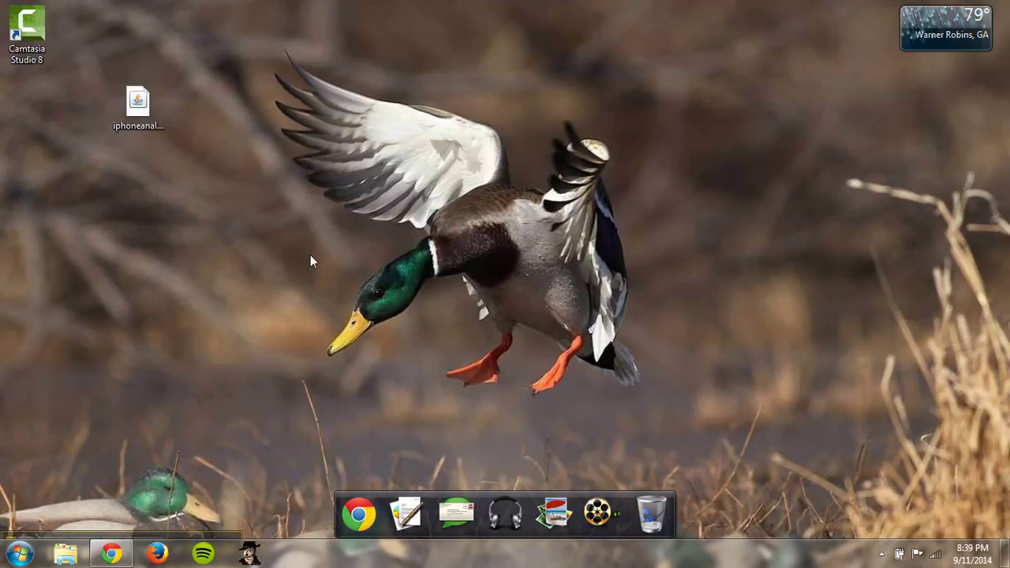
Launch iPhone Analyzer from the desktop and analyze the iPod4,1 v4.3.1 backup dated Apr 03 2011.
left_click(143, 96)
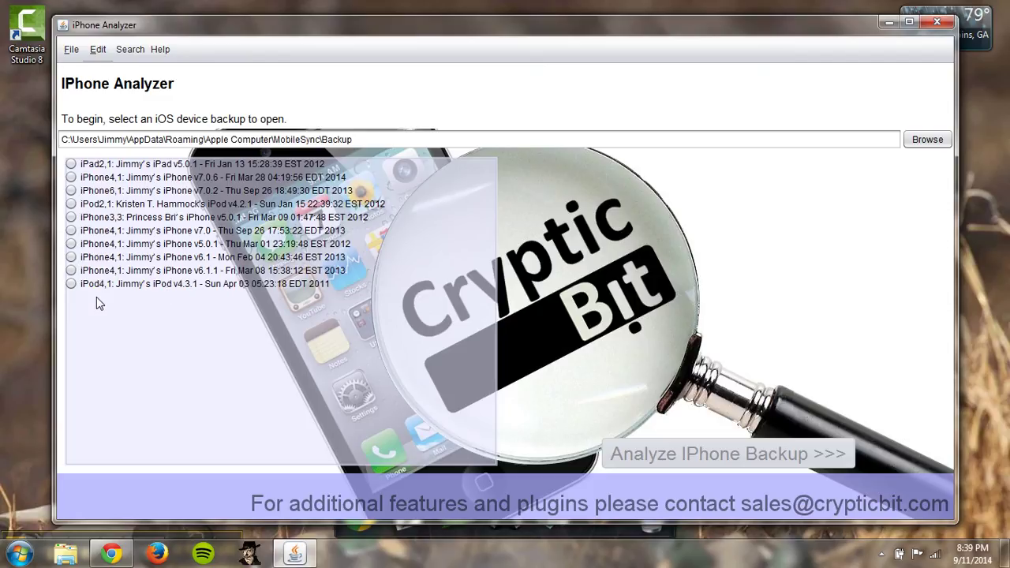
left_click(71, 285)
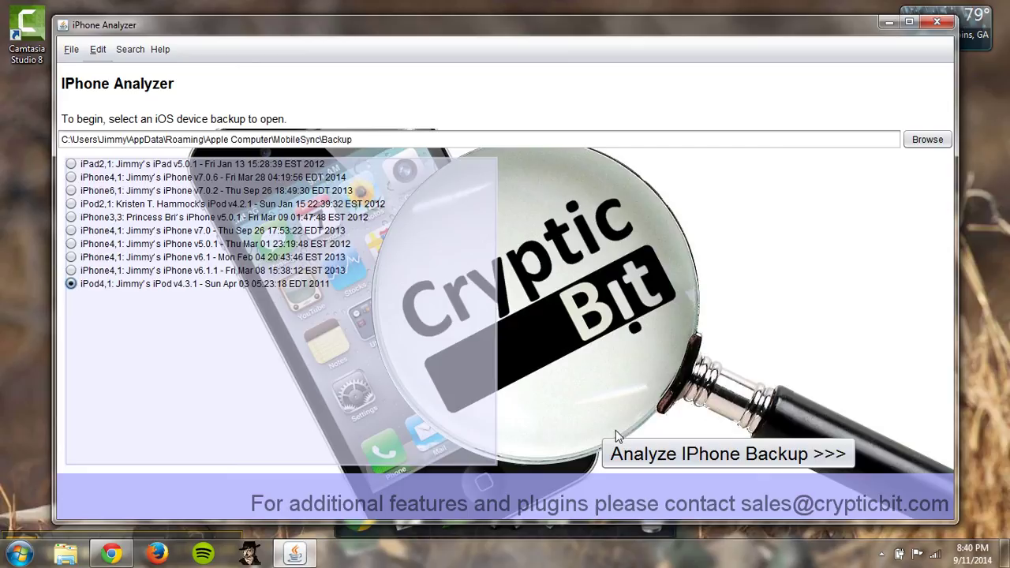
left_click(629, 460)
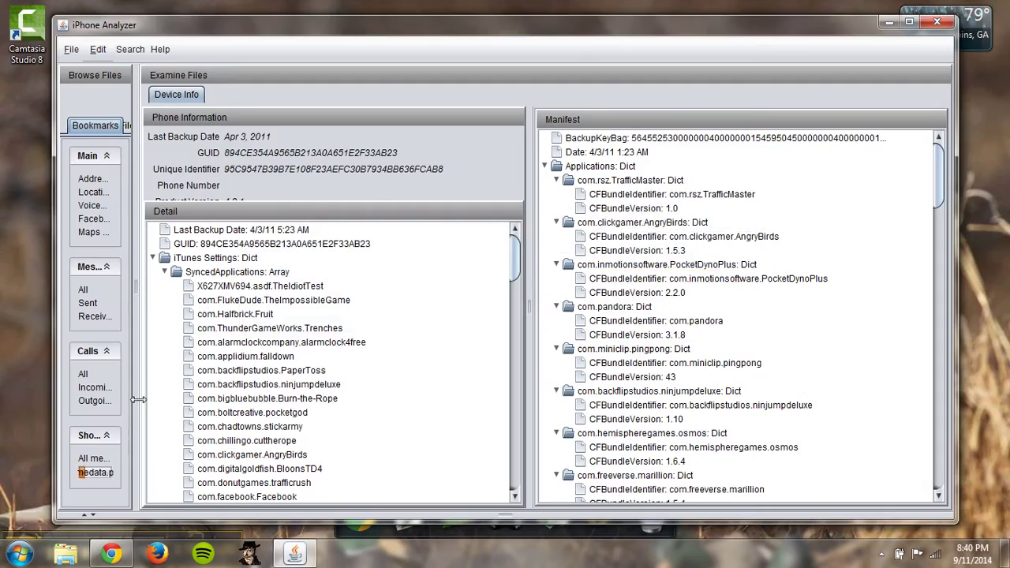
Widen the Browse Files pane and review the backup's manifest and device details, selecting the serial number entry.
left_click_drag(134, 392, 188, 393)
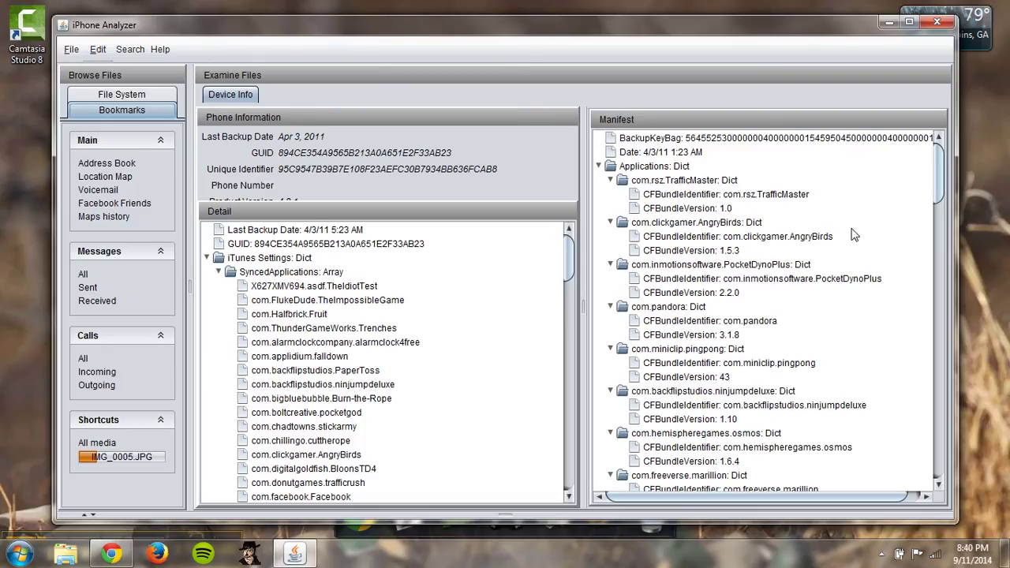
left_click_drag(938, 175, 939, 398)
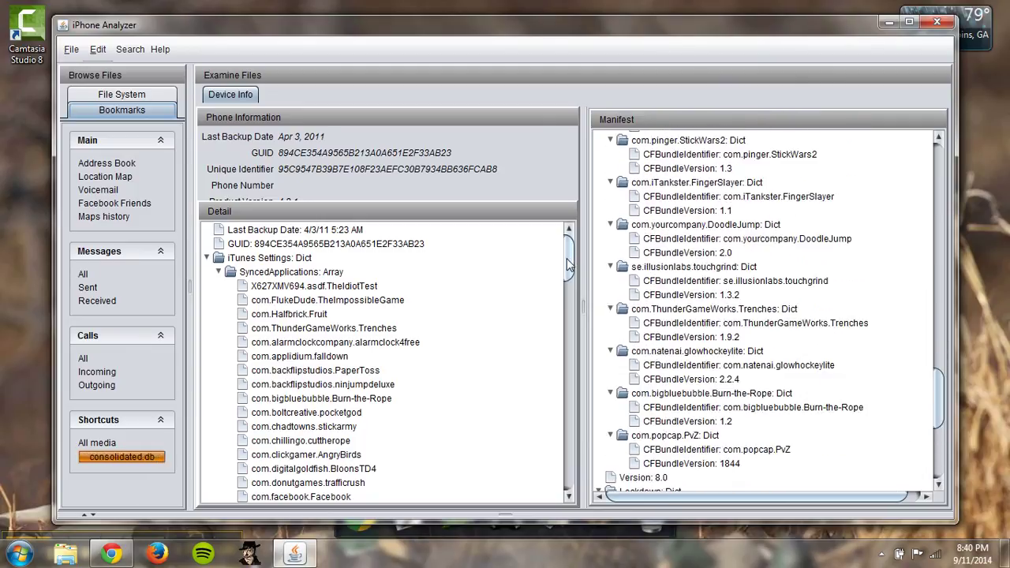
left_click_drag(568, 266, 571, 477)
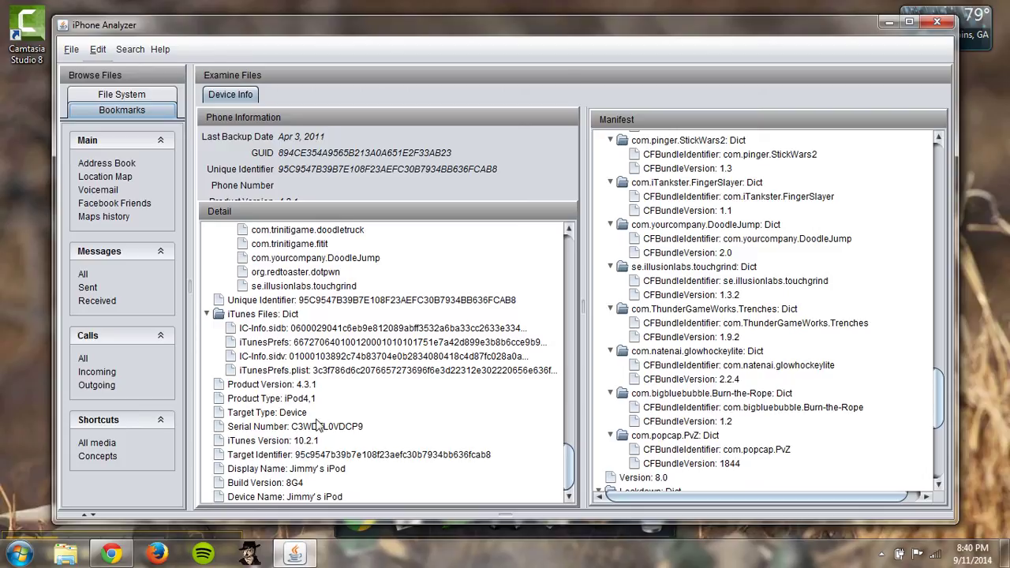
left_click(319, 426)
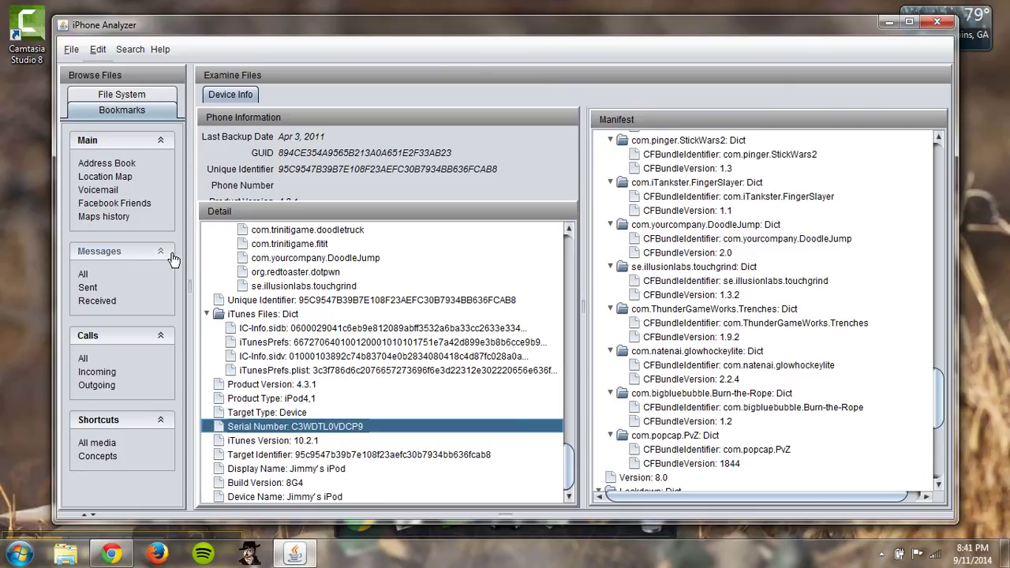
Show all media recovered from the backup and look through the image thumbnails.
left_click(107, 444)
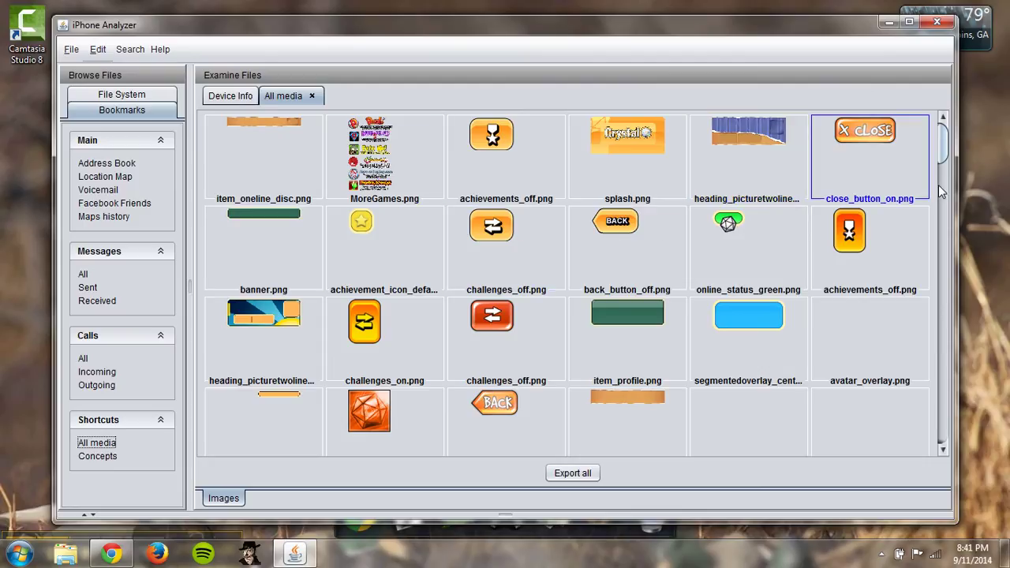
scroll(945, 146, "down", 1)
left_click_drag(944, 142, 953, 241)
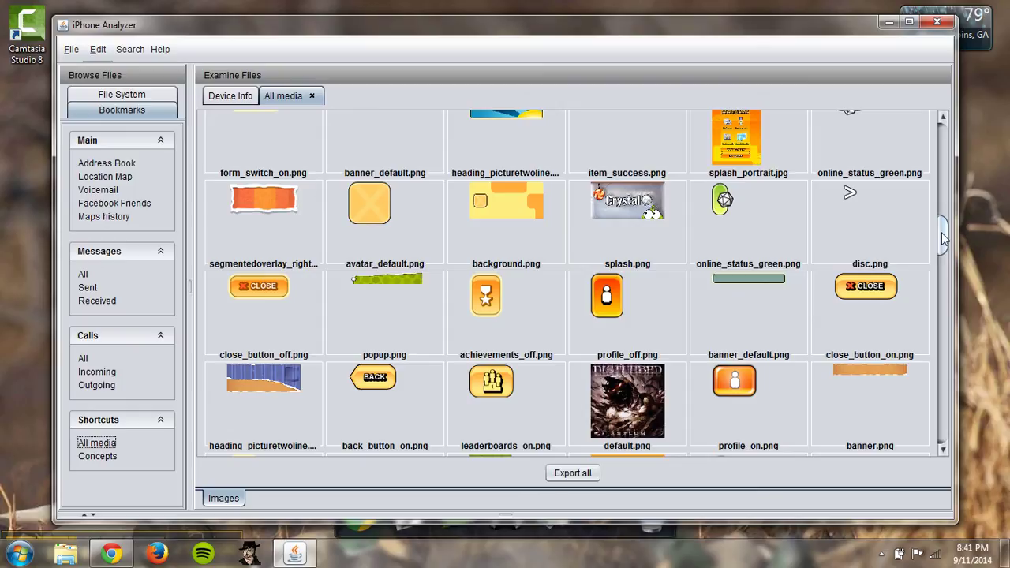
left_click_drag(942, 232, 925, 141)
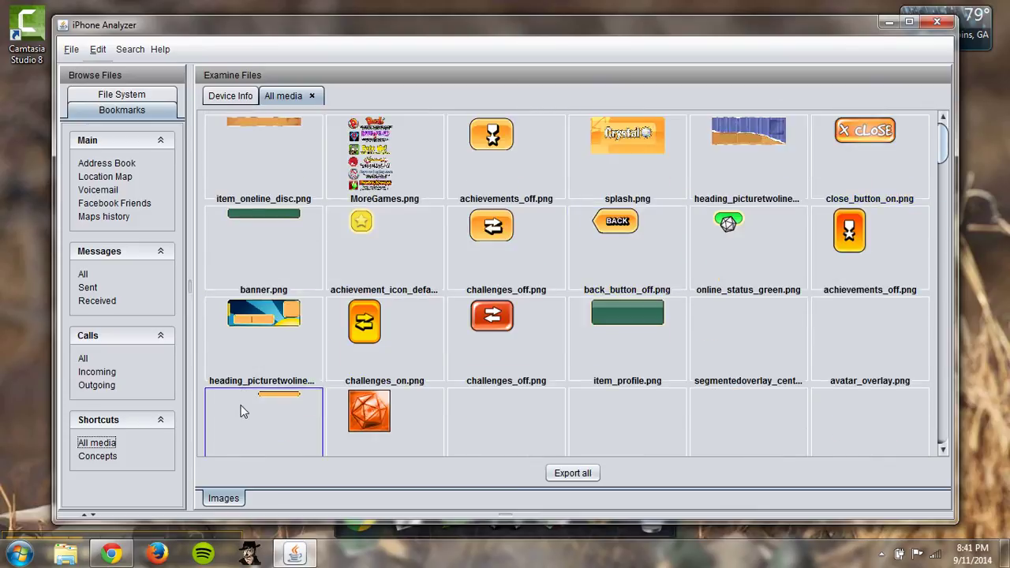
Show the Concepts explorer and look through the events list.
left_click(98, 456)
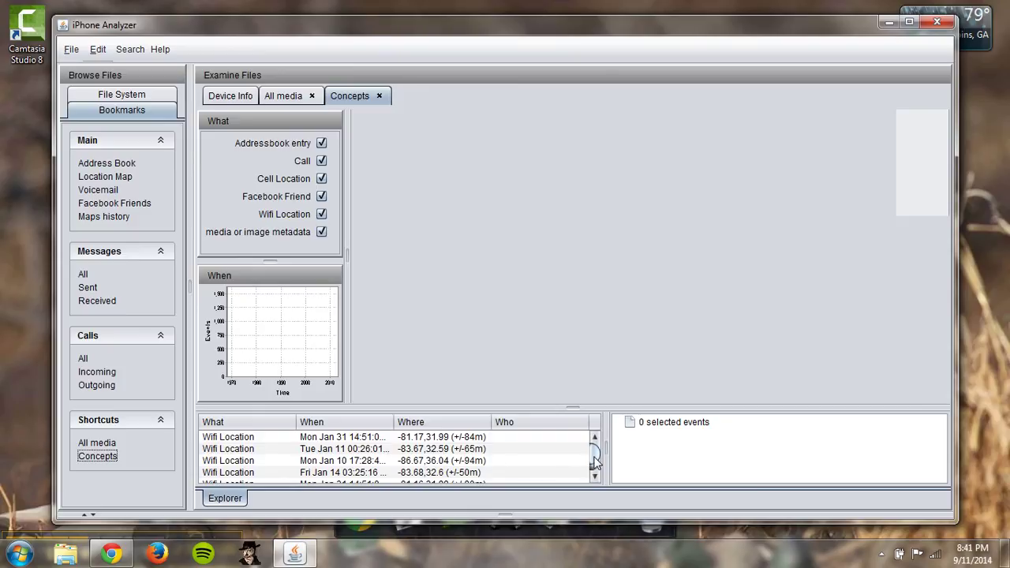
left_click_drag(596, 461, 598, 444)
left_click(439, 439)
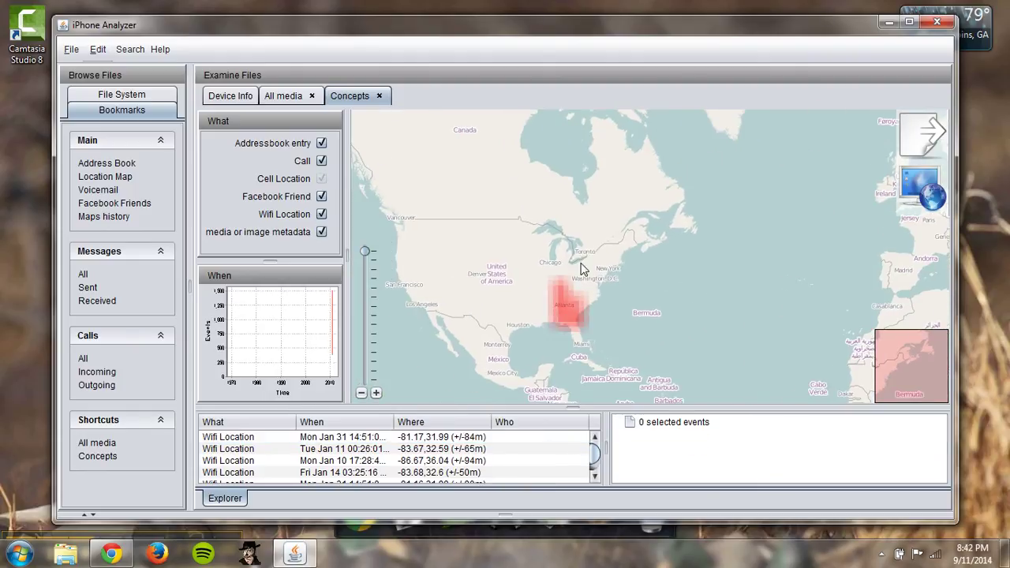
Examine the location heat map around Georgia and the matching Wifi Location events in the list.
left_click_drag(365, 251, 365, 278)
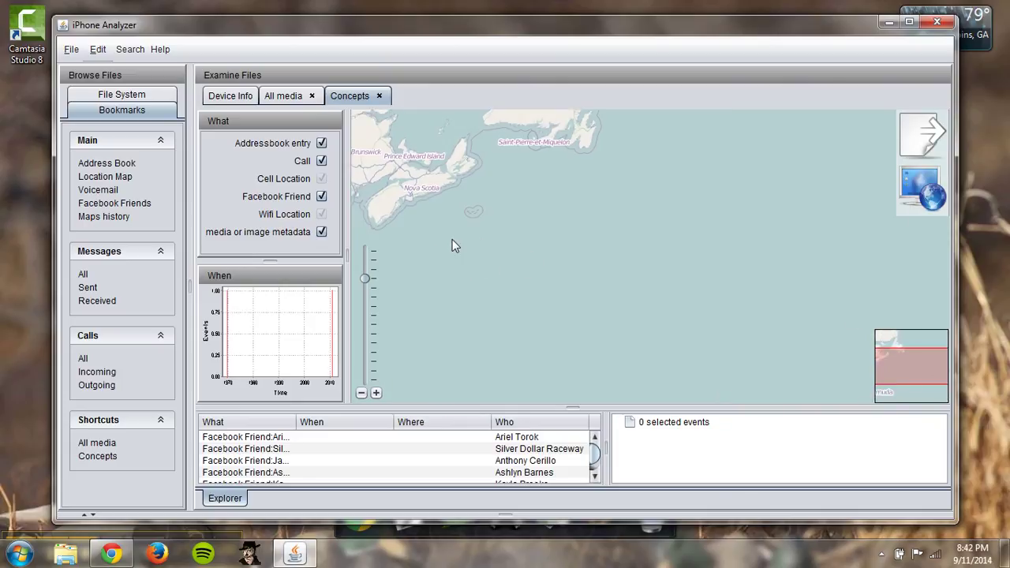
left_click_drag(452, 246, 553, 162)
left_click_drag(552, 285, 543, 274)
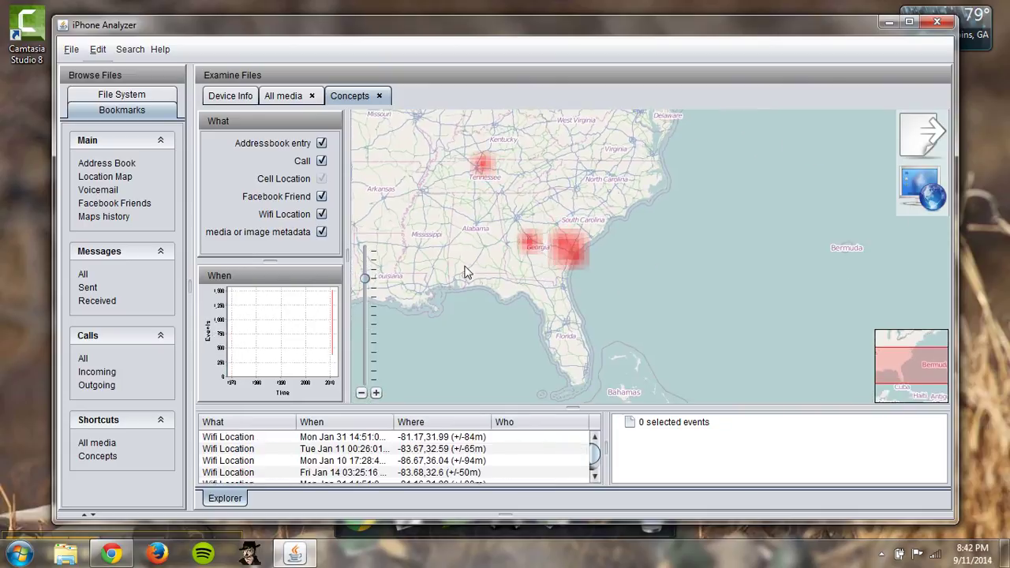
left_click_drag(366, 278, 367, 287)
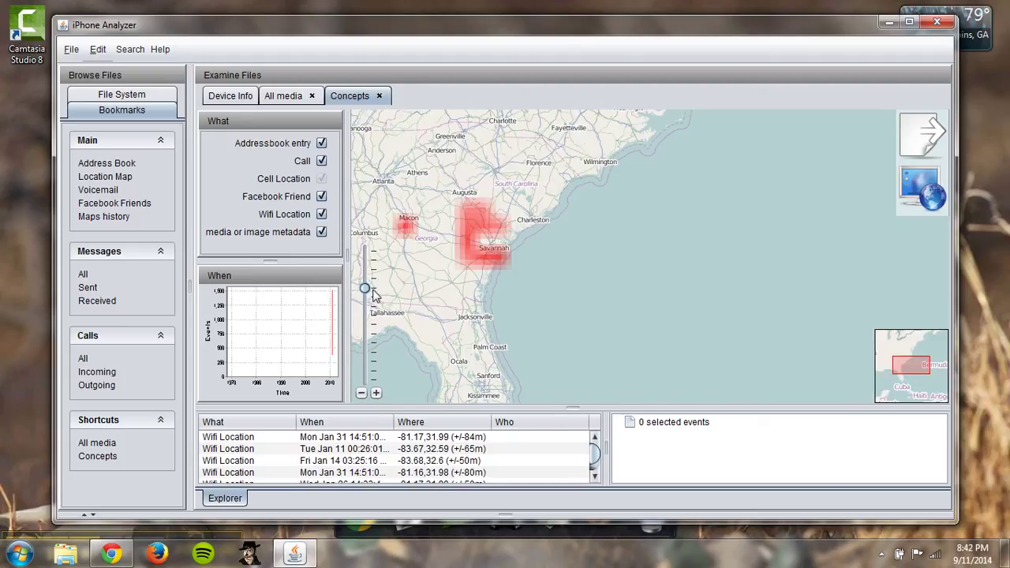
left_click_drag(423, 244, 483, 293)
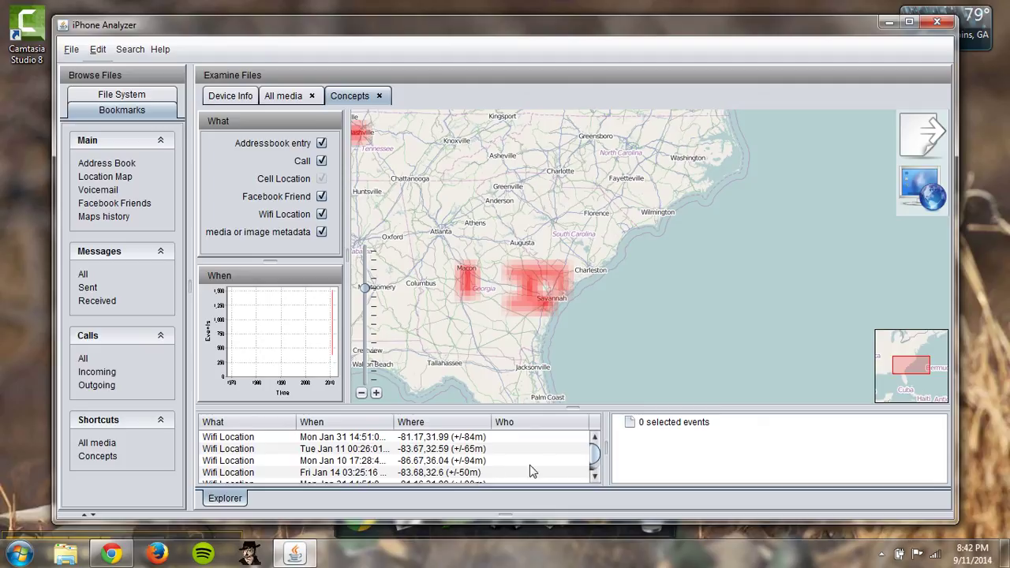
scroll(593, 468, "down", 3)
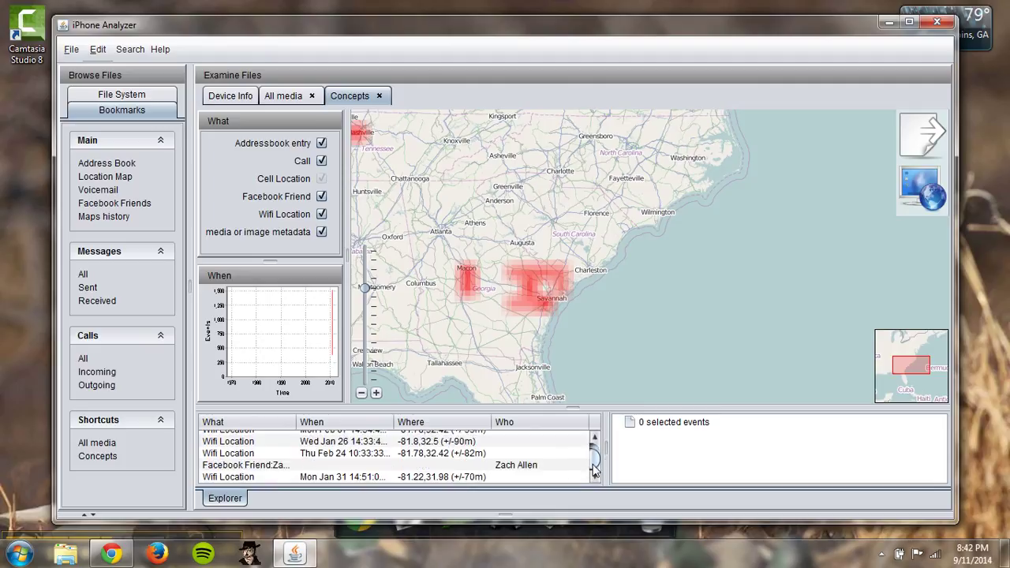
scroll(593, 468, "up", 3)
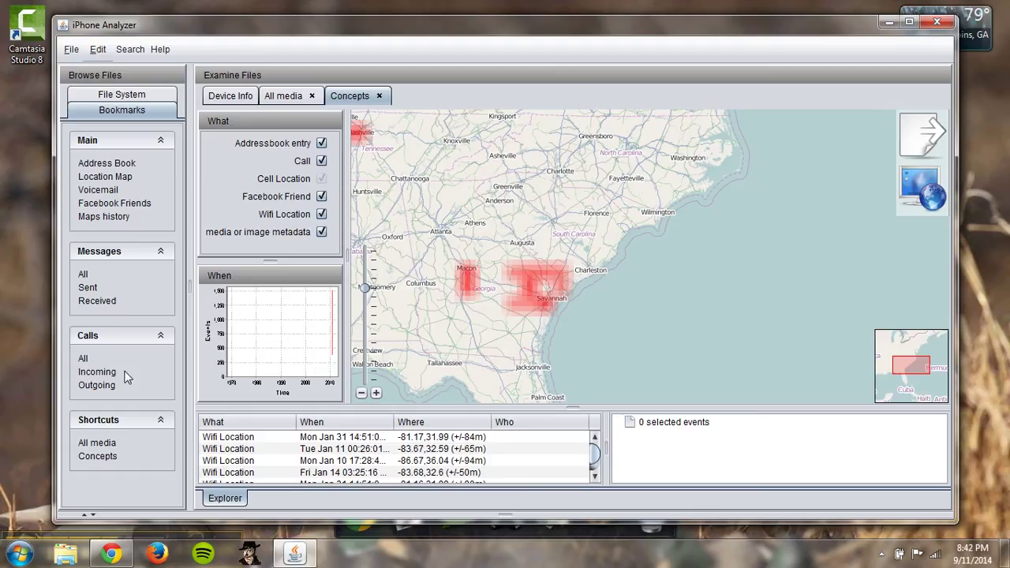
Show all calls and inspect the call history database's deleted fragments, hex data and SQL tables.
left_click(83, 360)
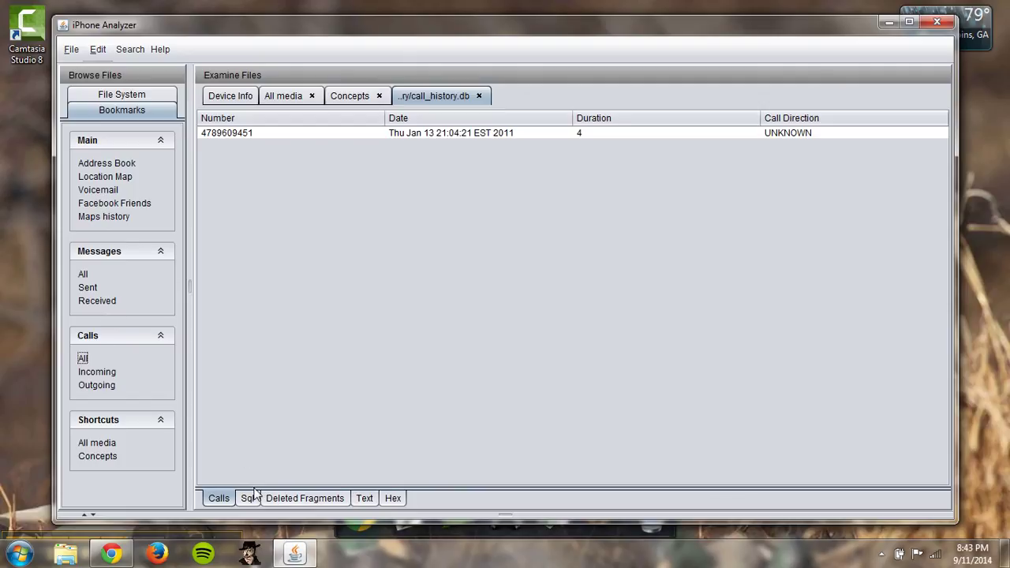
left_click(280, 504)
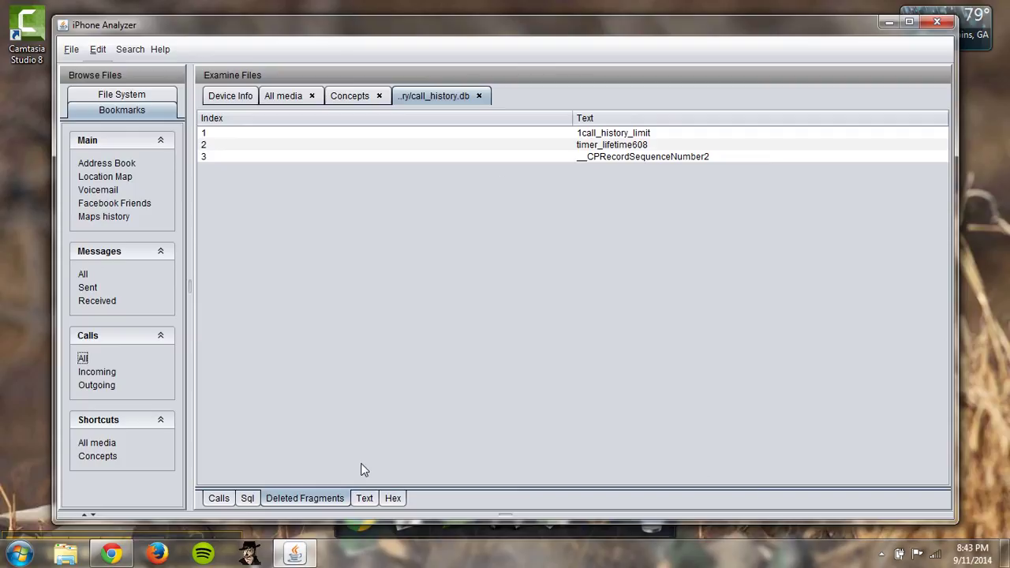
left_click(389, 500)
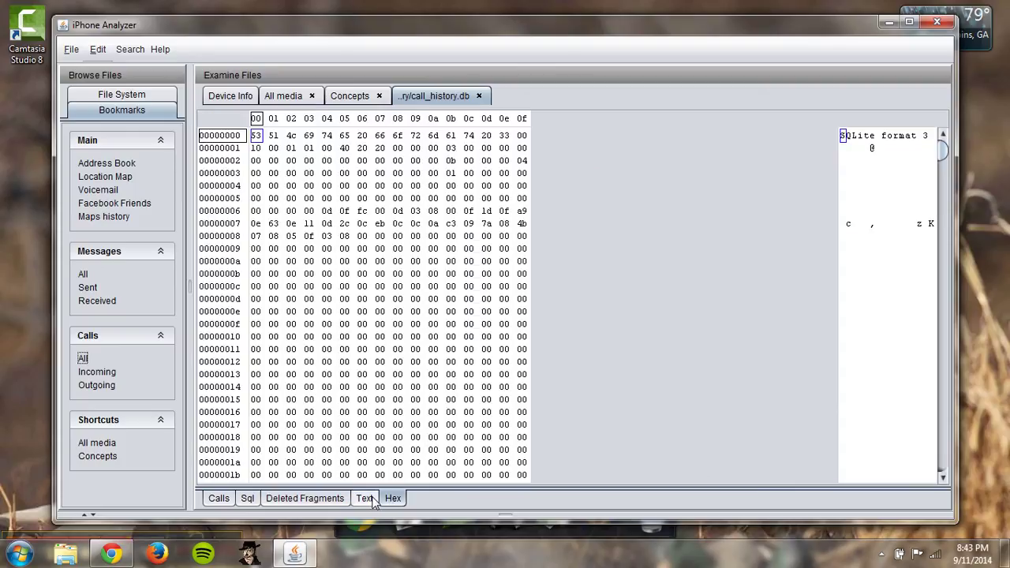
left_click(248, 499)
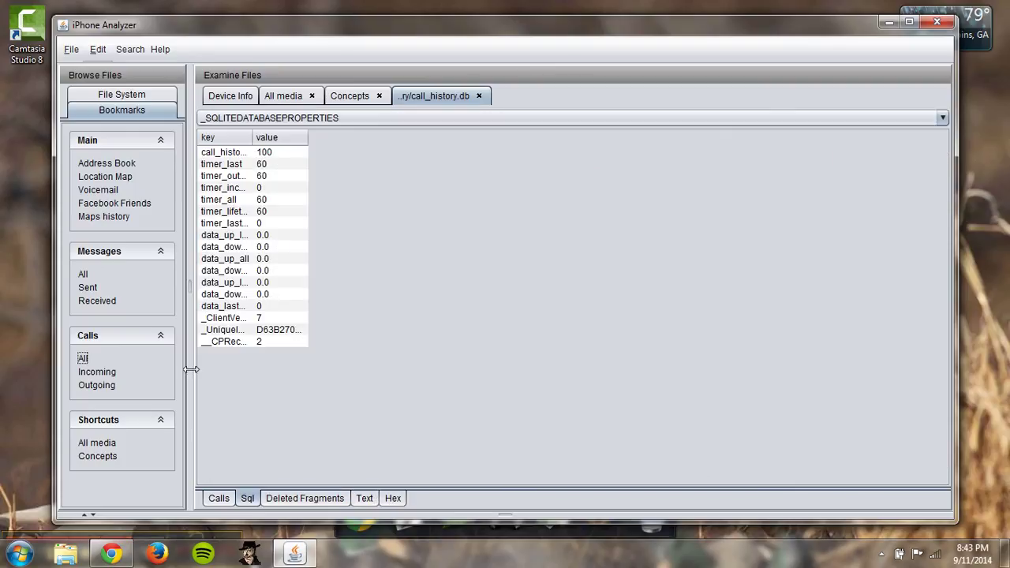
Show all messages from the backup, and the received messages.
left_click(88, 253)
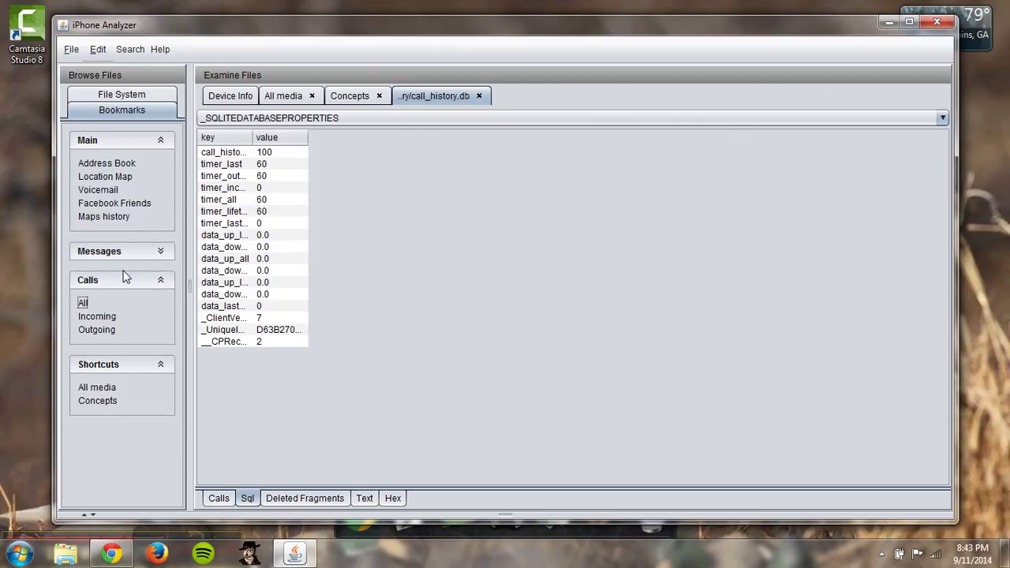
left_click(101, 254)
left_click(83, 274)
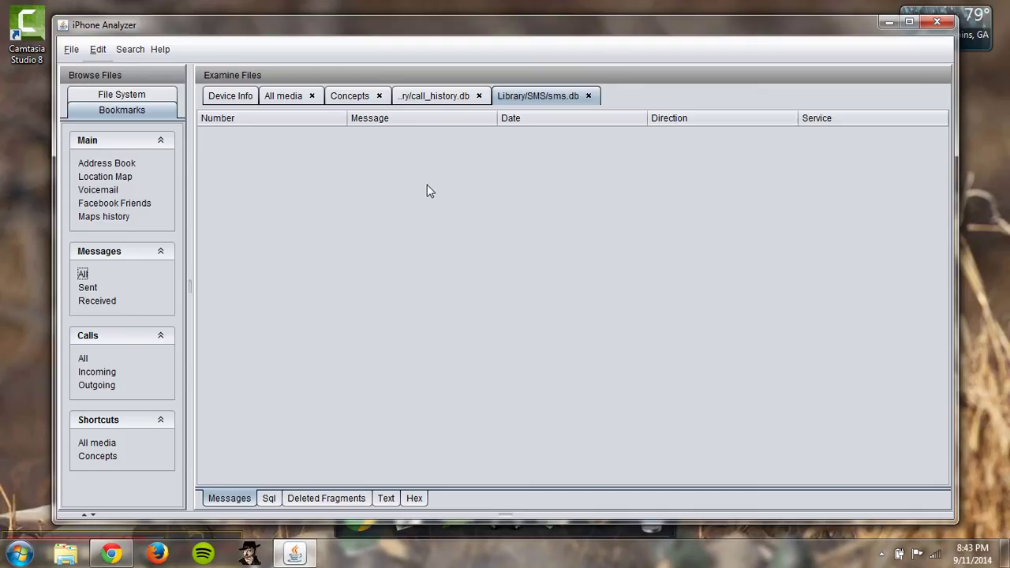
left_click(97, 305)
Return to the Concepts explorer with the location map.
left_click(101, 458)
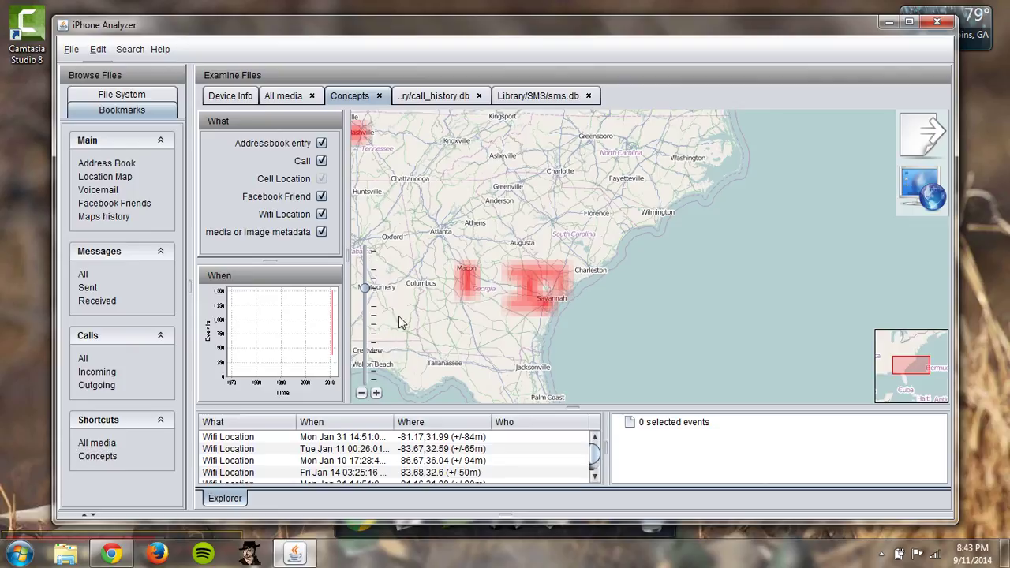